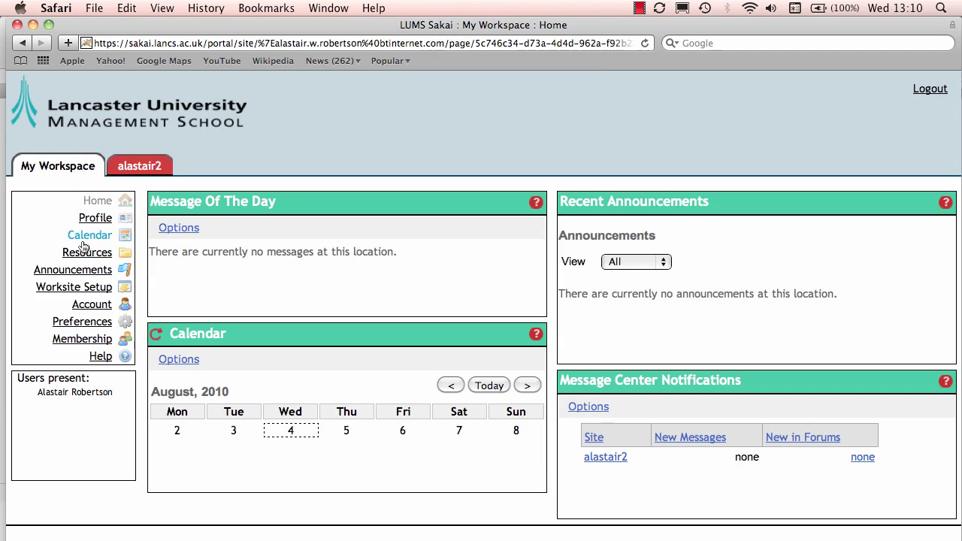
Step: Join the BigBlueButton site from Membership's Joinable Sites and reload to show its tab
{"action": "left_click", "coordinate": [83, 339]}
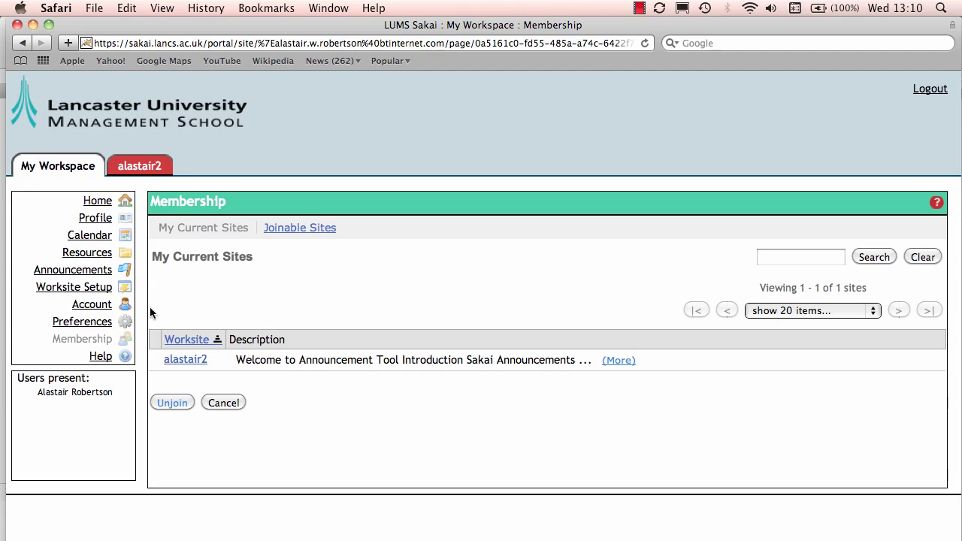
{"action": "left_click", "coordinate": [299, 230]}
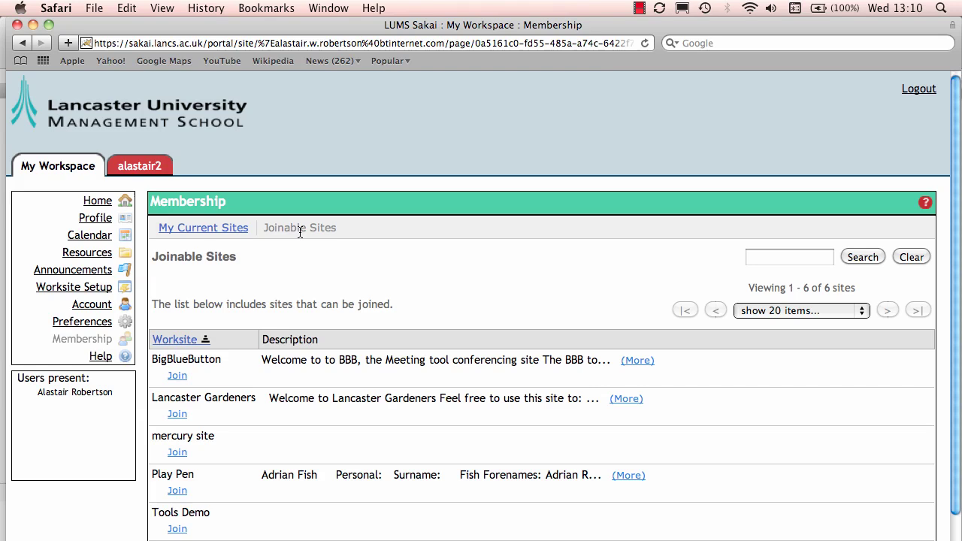
{"action": "left_click", "coordinate": [177, 376]}
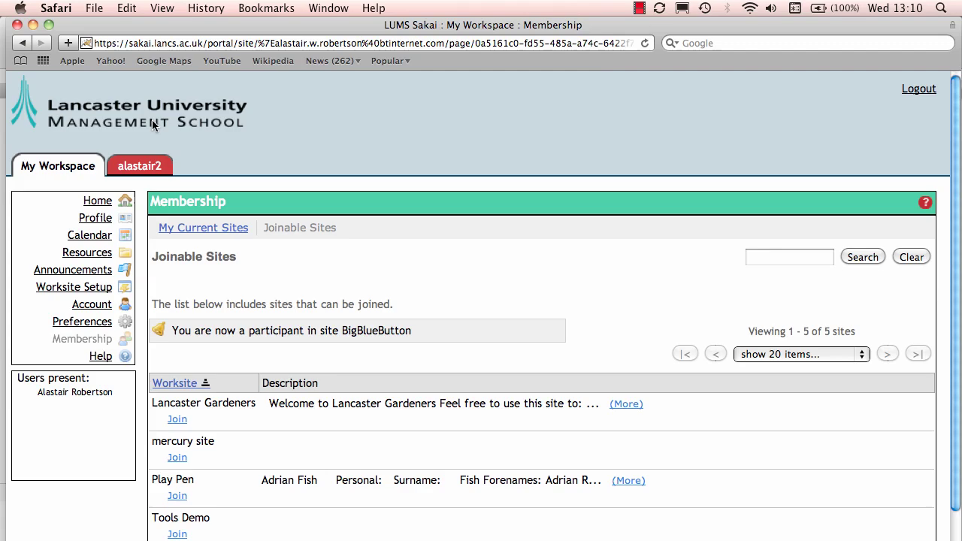
{"action": "left_click", "coordinate": [643, 44]}
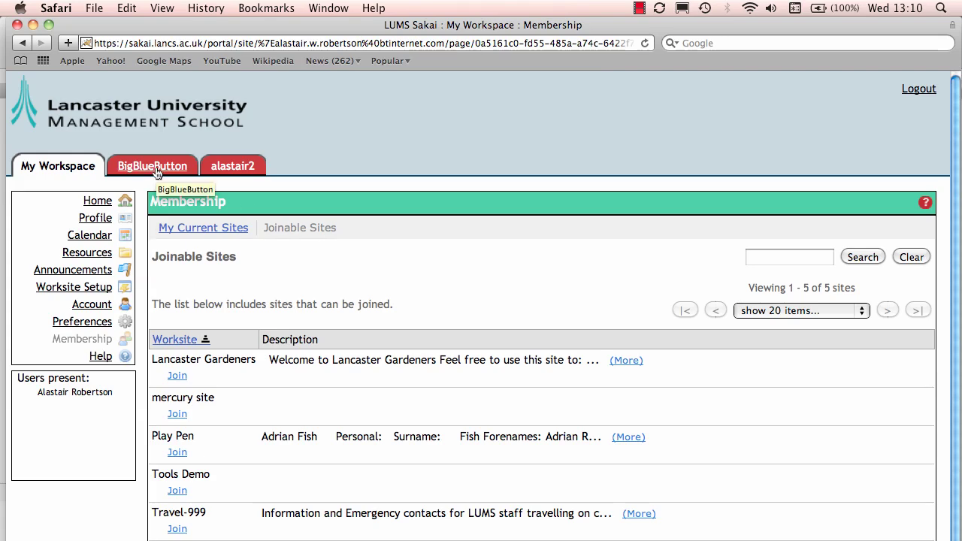
Step: Enter the BigBlueButton site, view its Home page, then return to the Meetings list
{"action": "left_click", "coordinate": [153, 166]}
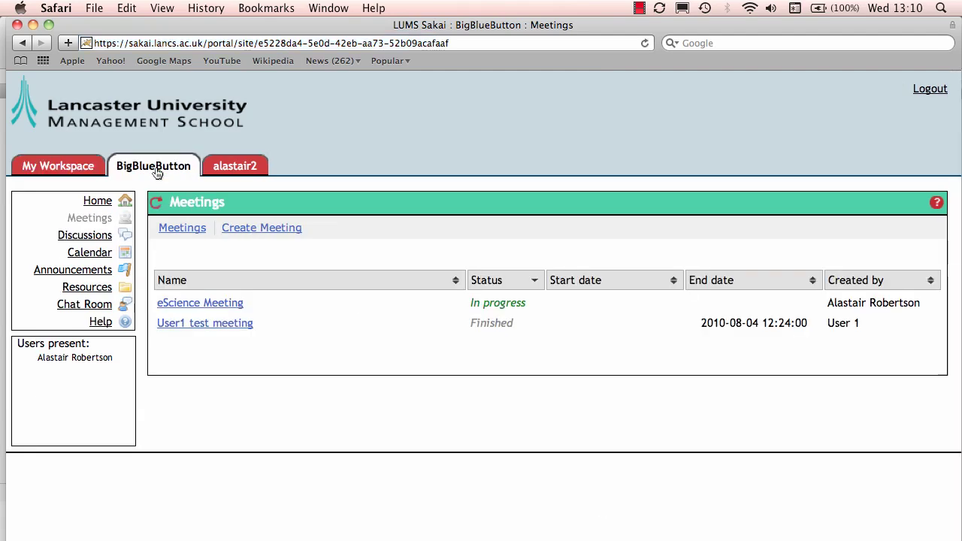
{"action": "left_click", "coordinate": [97, 201]}
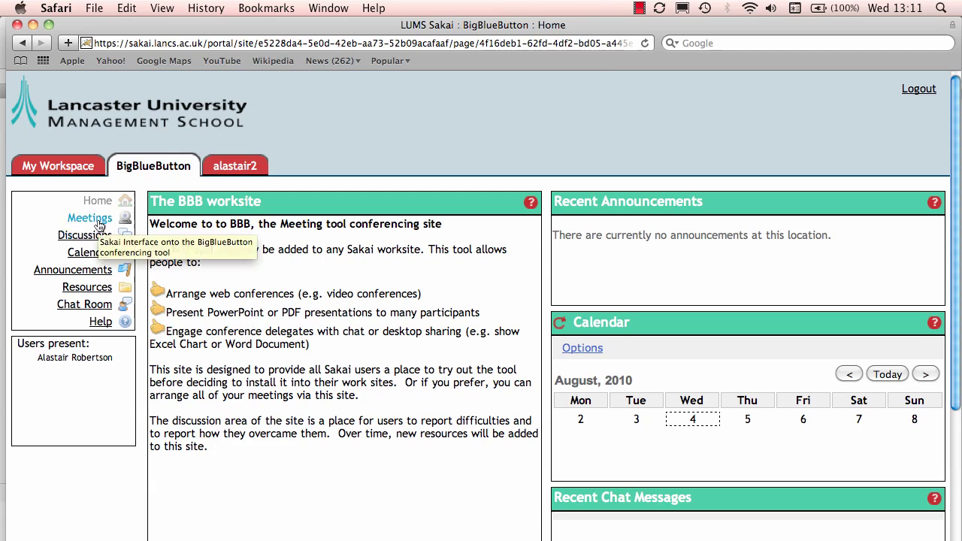
{"action": "left_click", "coordinate": [98, 223]}
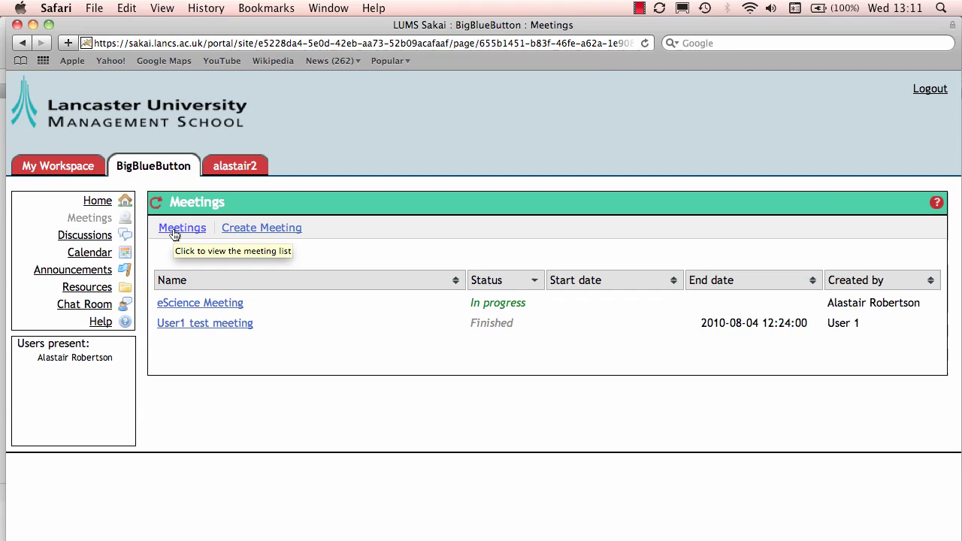
{"action": "mouse_move", "coordinate": [308, 304]}
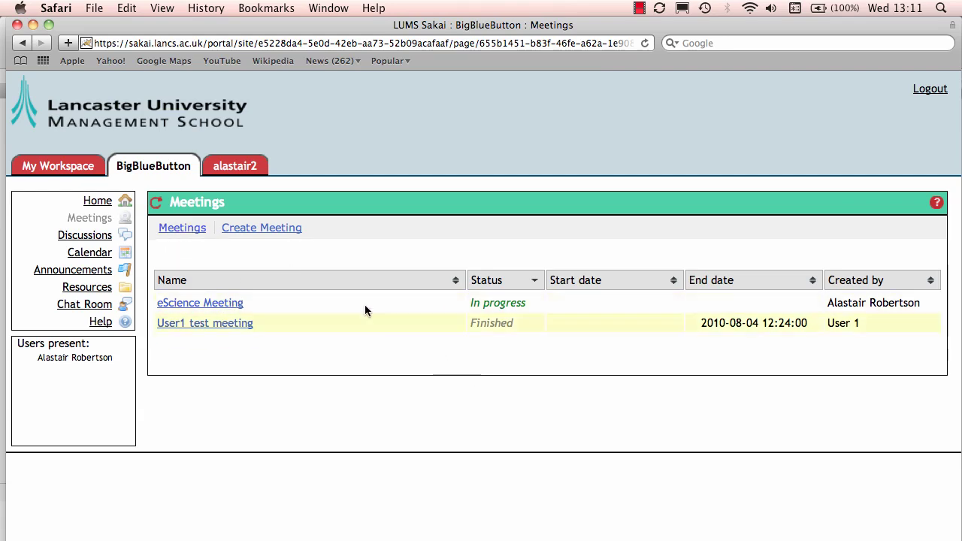
Step: Start a new meeting and give it the title 'escience'
{"action": "left_click", "coordinate": [273, 229]}
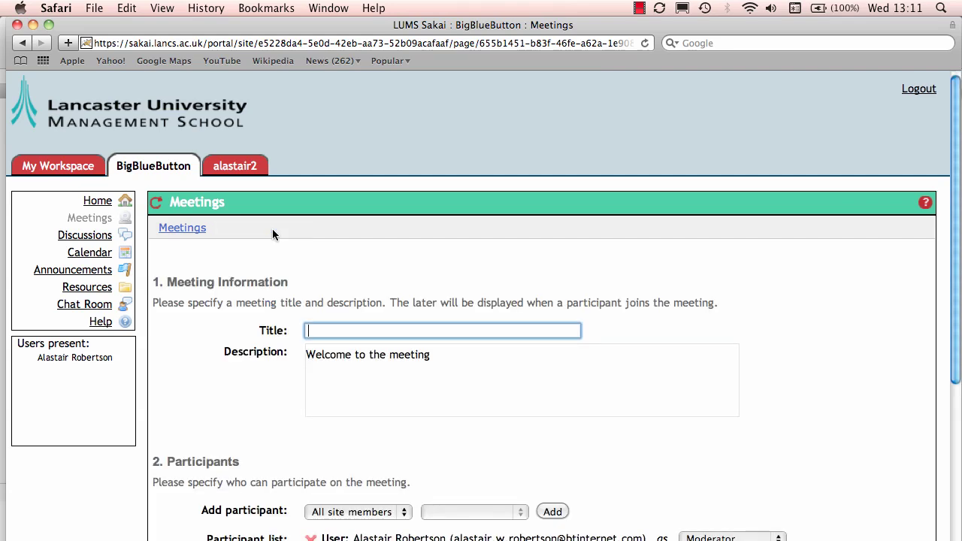
{"action": "type", "text": "escience"}
{"action": "scroll", "coordinate": [402, 400], "scroll_direction": "down", "scroll_amount": 2}
{"action": "left_click", "coordinate": [402, 400]}
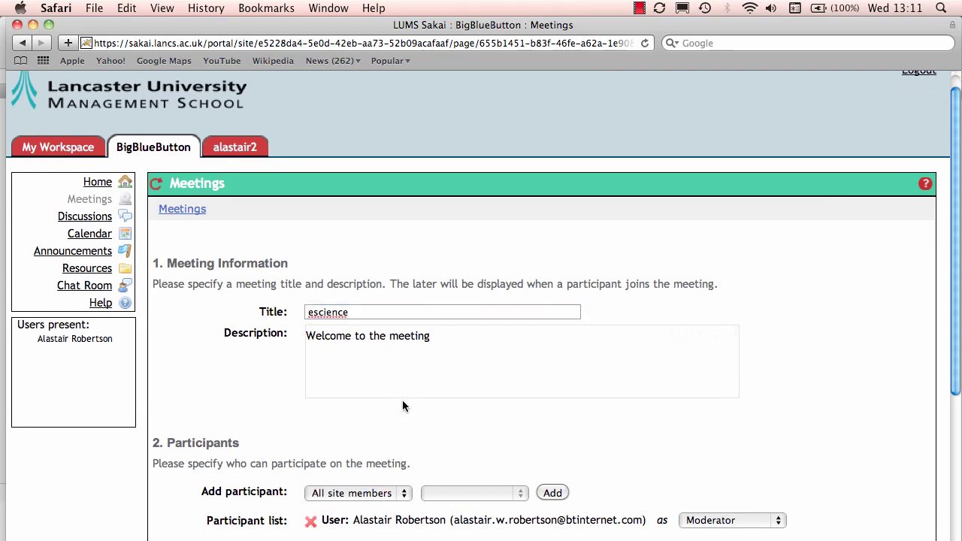
Step: Add another site user to the meeting as an individual participant
{"action": "scroll", "coordinate": [402, 405], "scroll_direction": "down", "scroll_amount": 2}
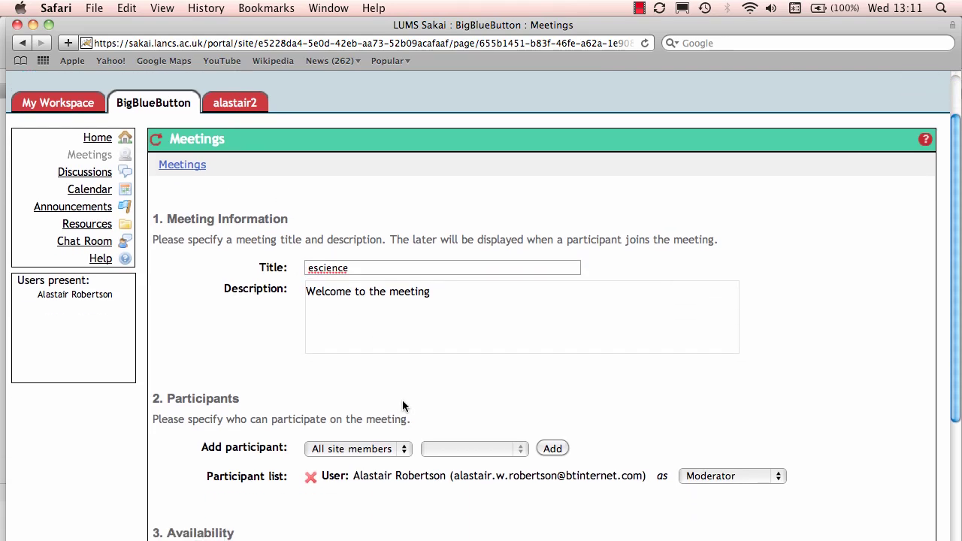
{"action": "left_click", "coordinate": [403, 450]}
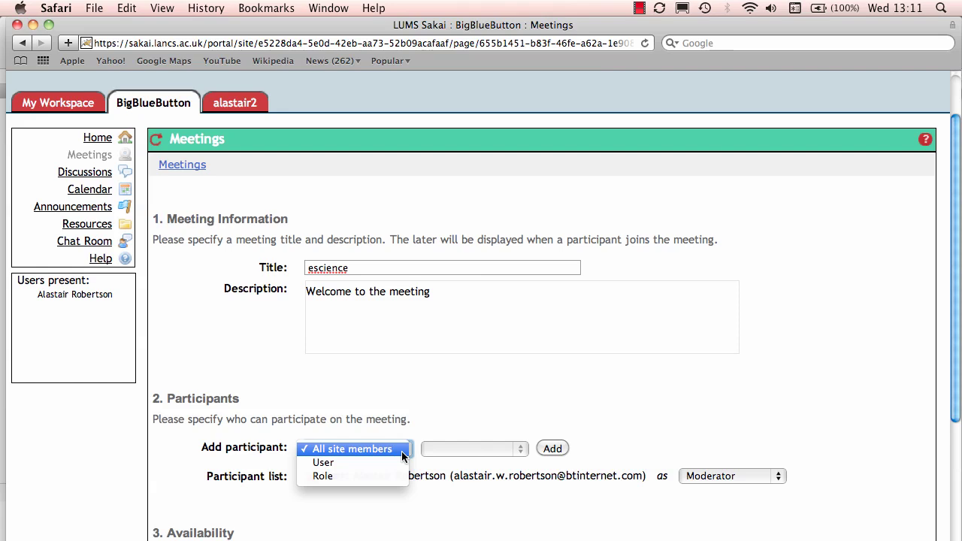
{"action": "left_click", "coordinate": [354, 448]}
{"action": "left_click", "coordinate": [354, 448]}
{"action": "left_click", "coordinate": [360, 459]}
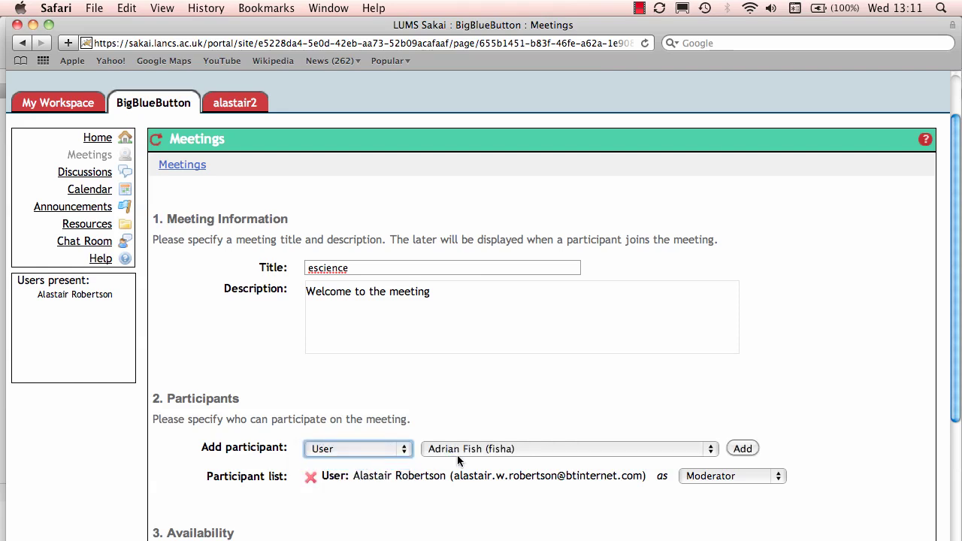
{"action": "left_click", "coordinate": [639, 449]}
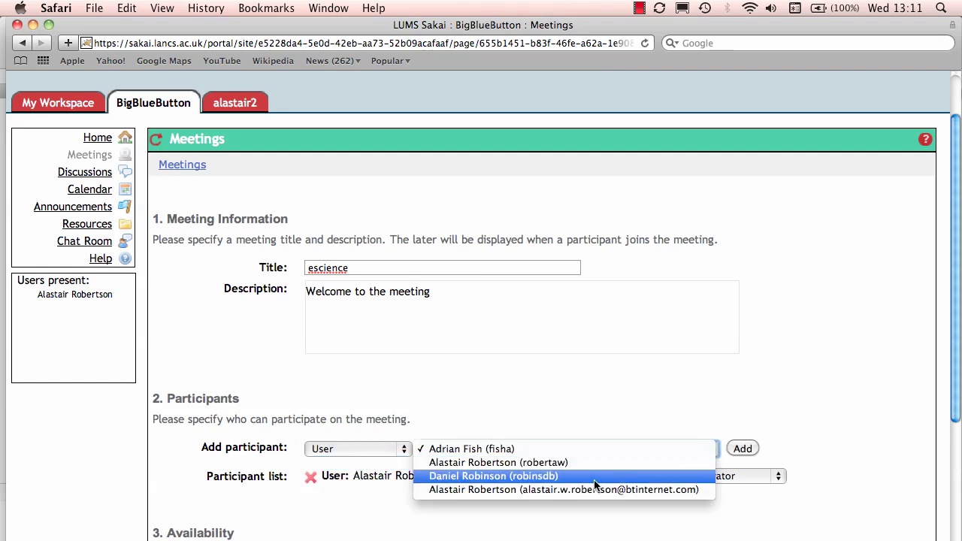
{"action": "left_click", "coordinate": [594, 479]}
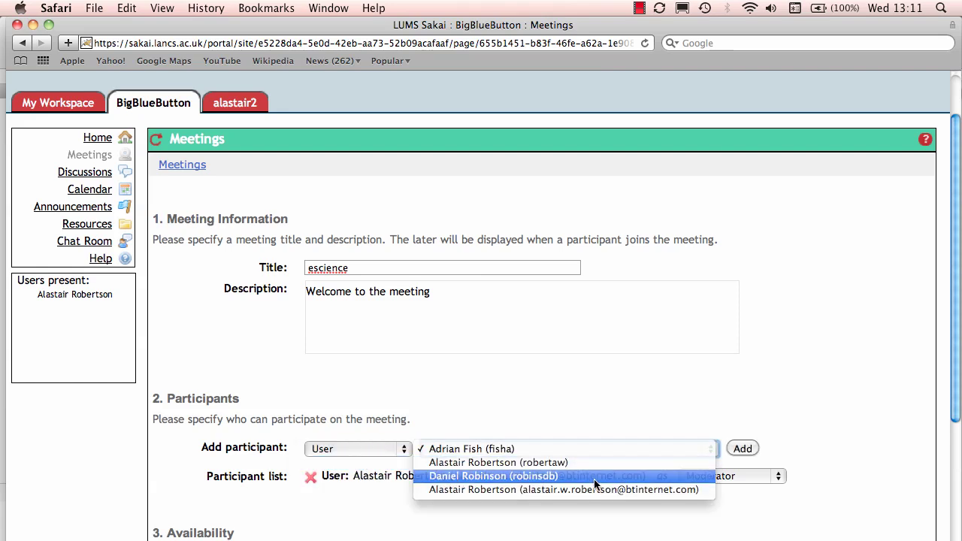
{"action": "left_click", "coordinate": [742, 449]}
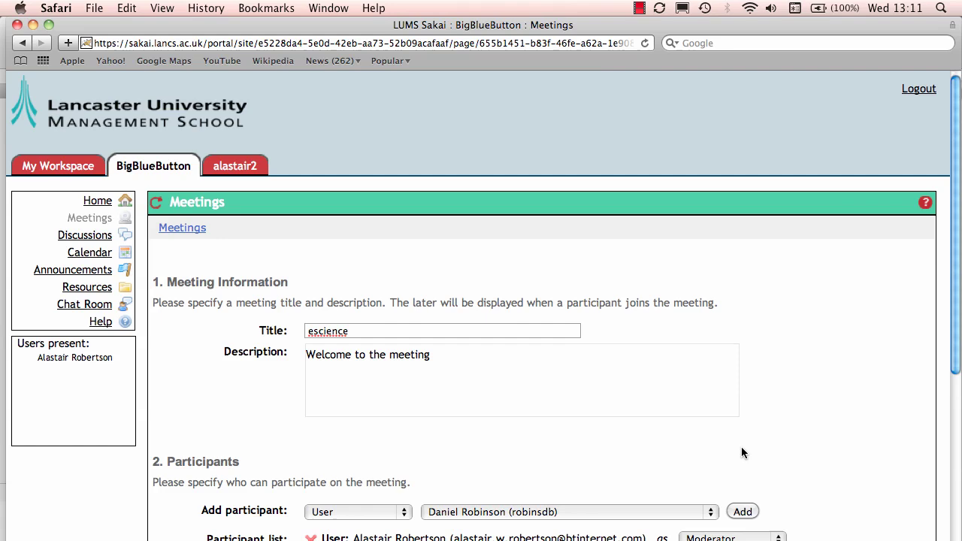
{"action": "scroll", "coordinate": [653, 427], "scroll_direction": "down", "scroll_amount": 5}
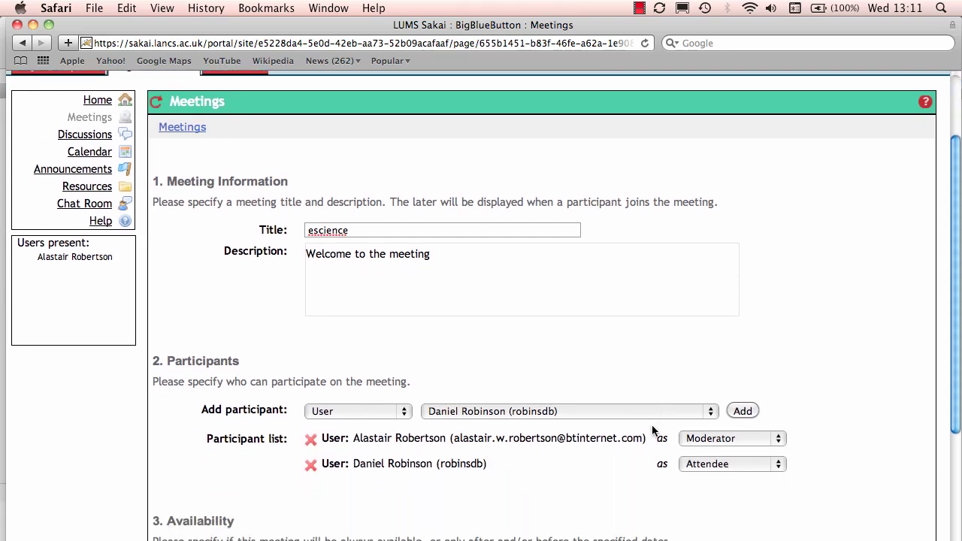
{"action": "scroll", "coordinate": [651, 427], "scroll_direction": "down", "scroll_amount": 1}
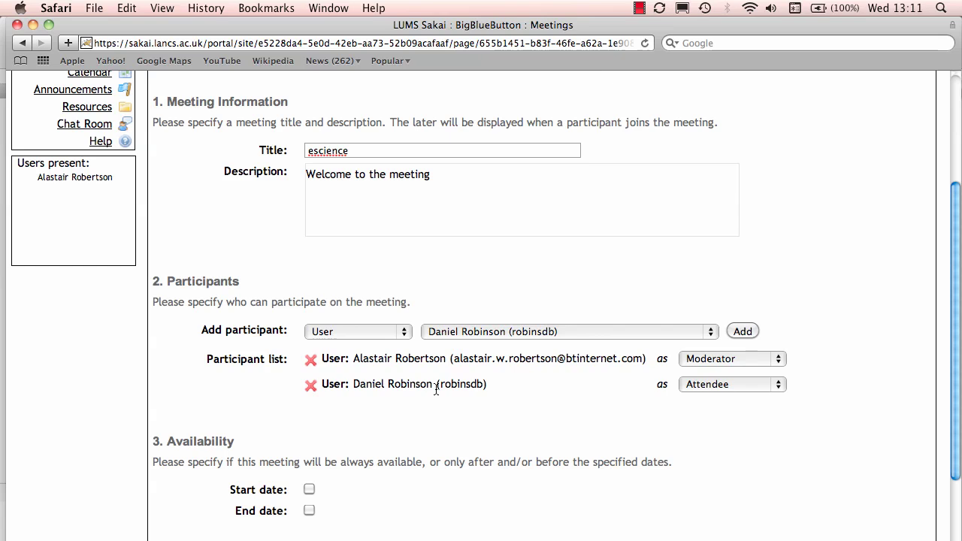
{"action": "scroll", "coordinate": [436, 389], "scroll_direction": "down", "scroll_amount": 3}
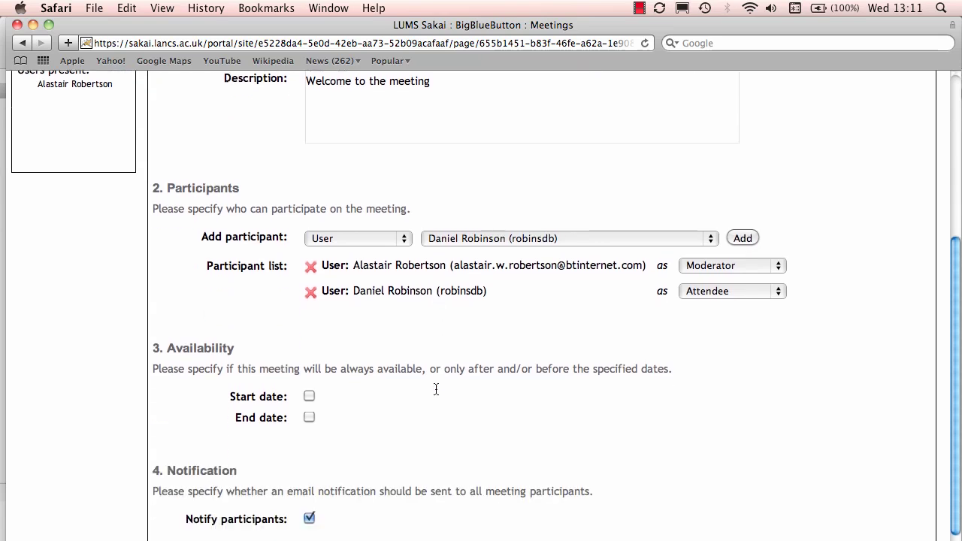
{"action": "left_click", "coordinate": [309, 394]}
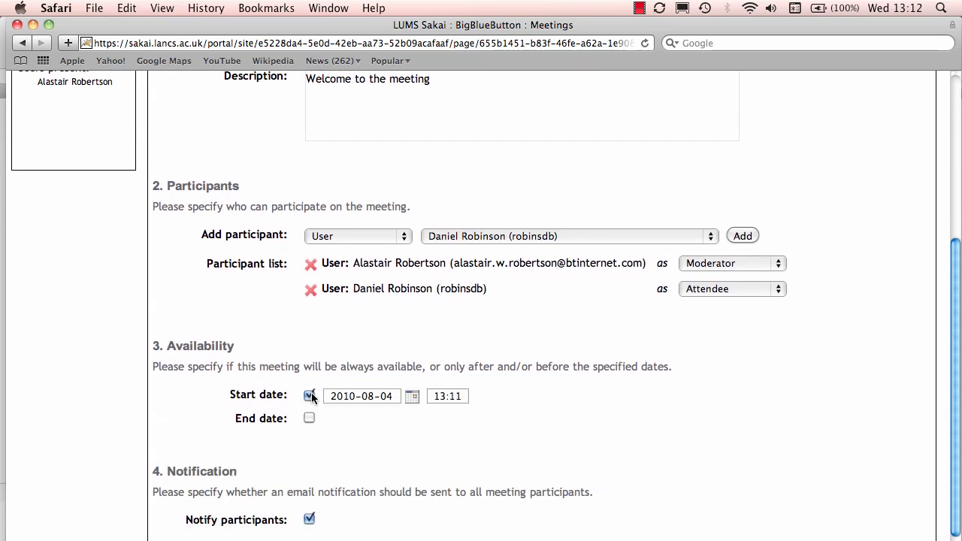
{"action": "left_click", "coordinate": [414, 398]}
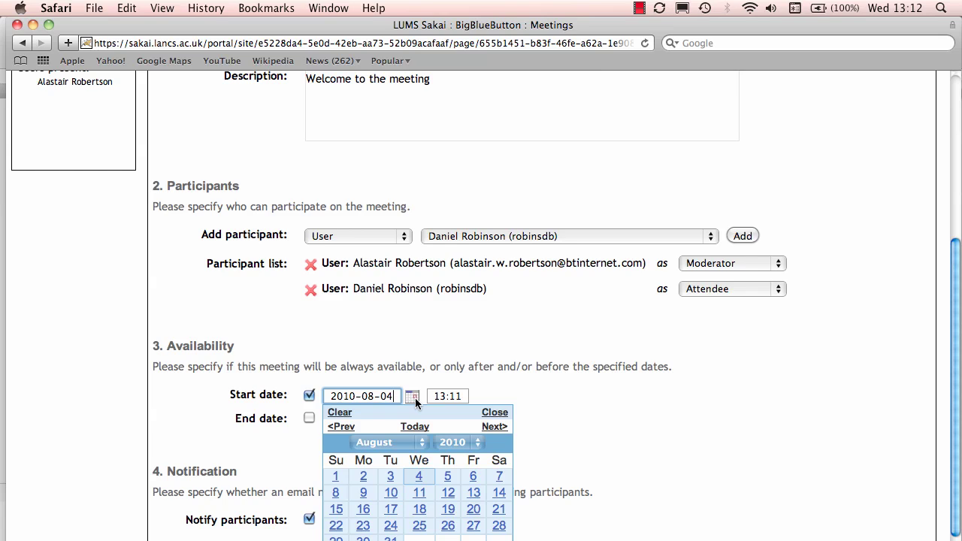
{"action": "left_click", "coordinate": [307, 396]}
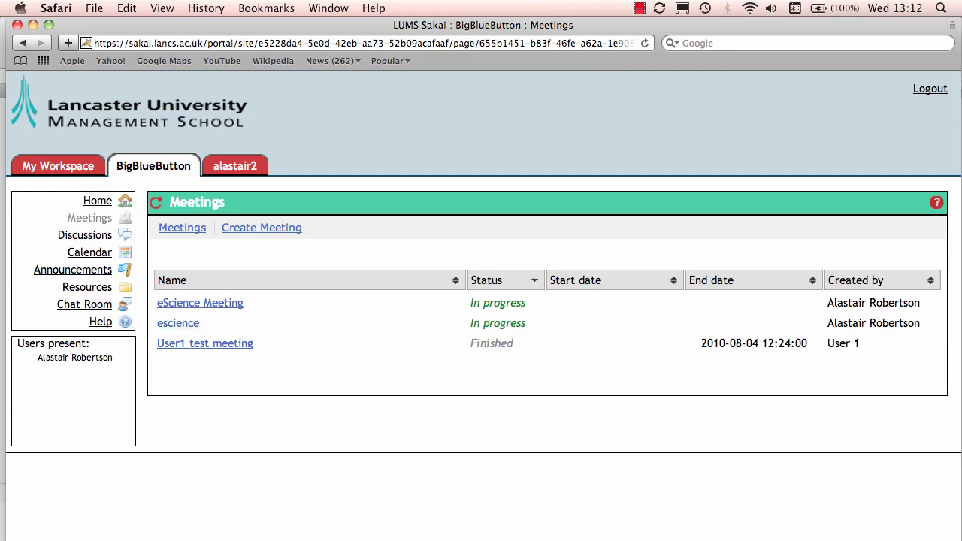
Step: Open the escience meeting's details from the Meetings list
{"action": "mouse_move", "coordinate": [189, 335]}
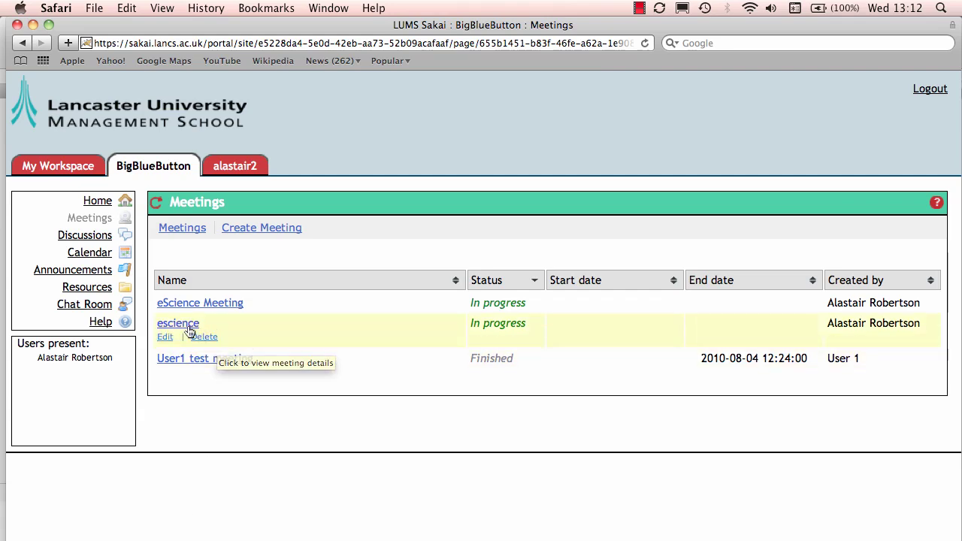
{"action": "left_click", "coordinate": [187, 326]}
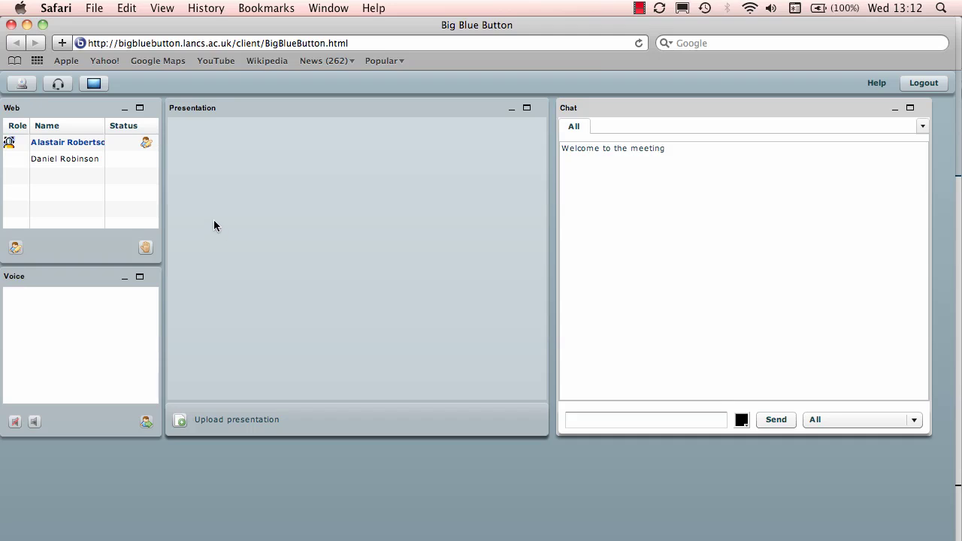
Step: Set up your webcam with USB Video Class Video as the source at 320x240
{"action": "left_click", "coordinate": [17, 85]}
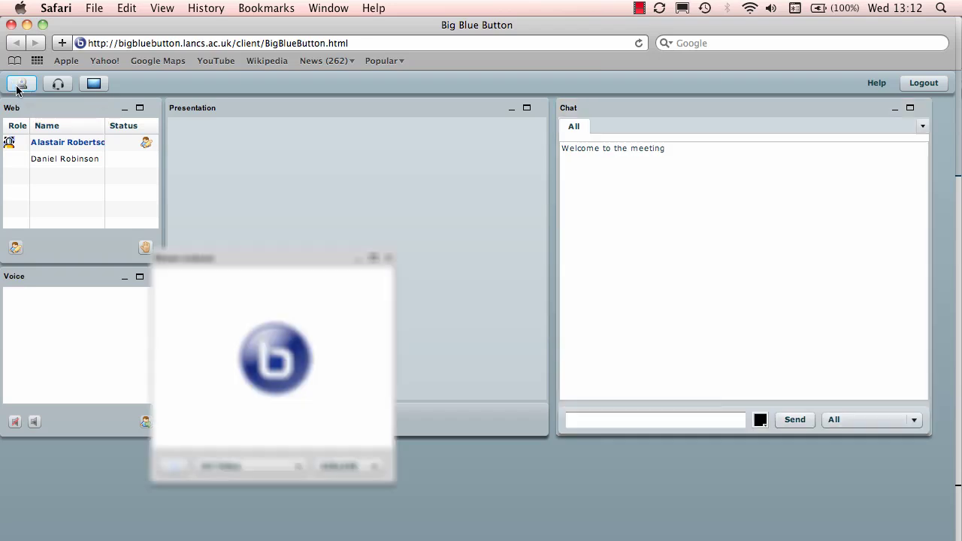
{"action": "left_click", "coordinate": [299, 466]}
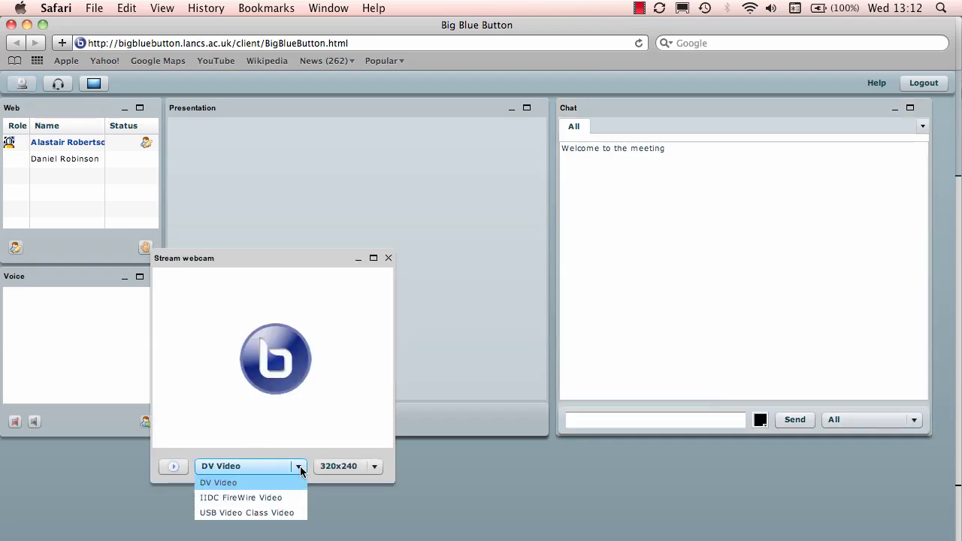
{"action": "left_click", "coordinate": [263, 513]}
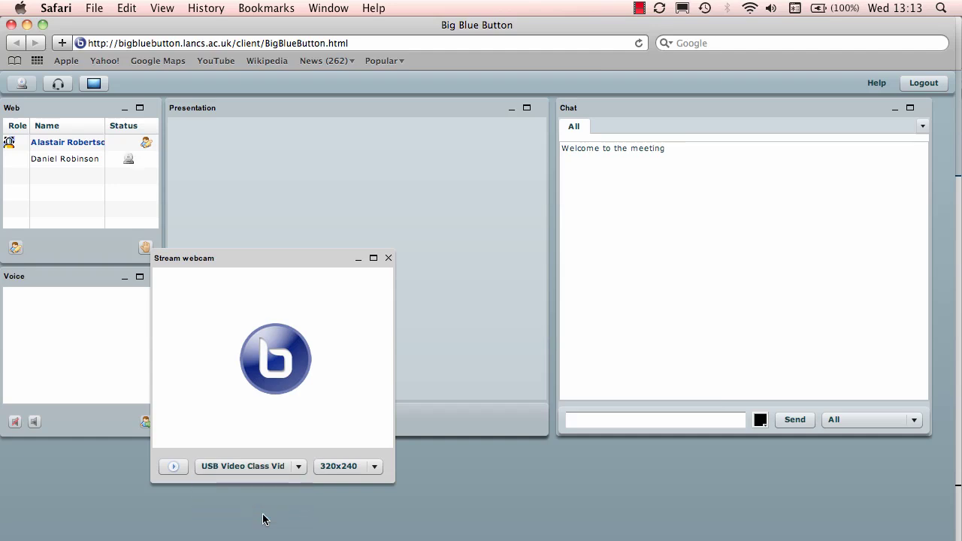
Step: Start streaming the webcam, allow camera and microphone access, and reposition the video window
{"action": "left_click", "coordinate": [174, 466]}
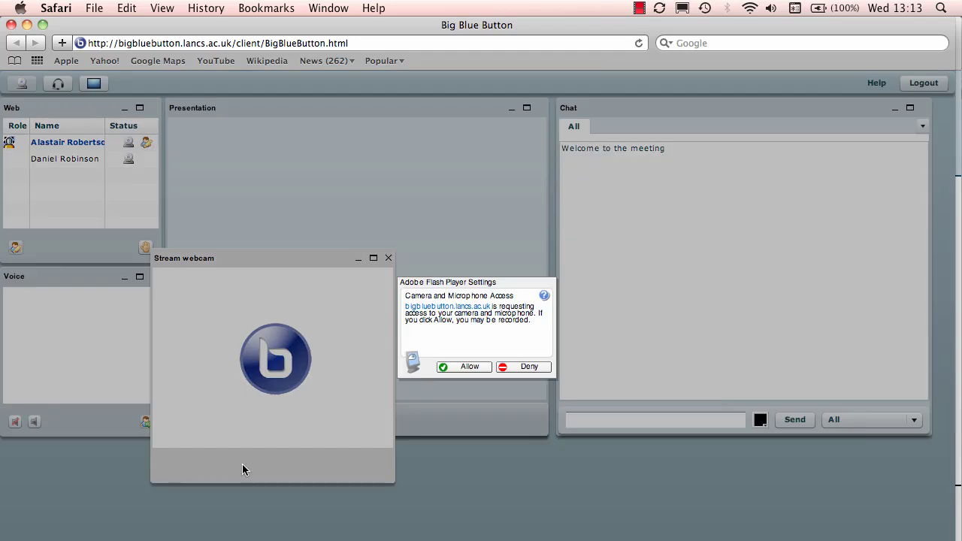
{"action": "left_click", "coordinate": [469, 367]}
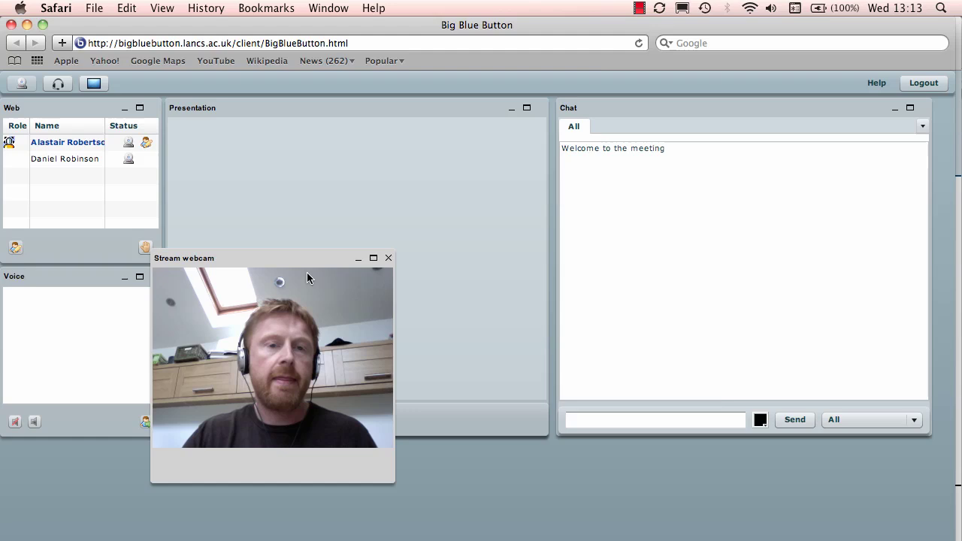
{"action": "left_click_drag", "start_coordinate": [306, 259], "coordinate": [350, 151]}
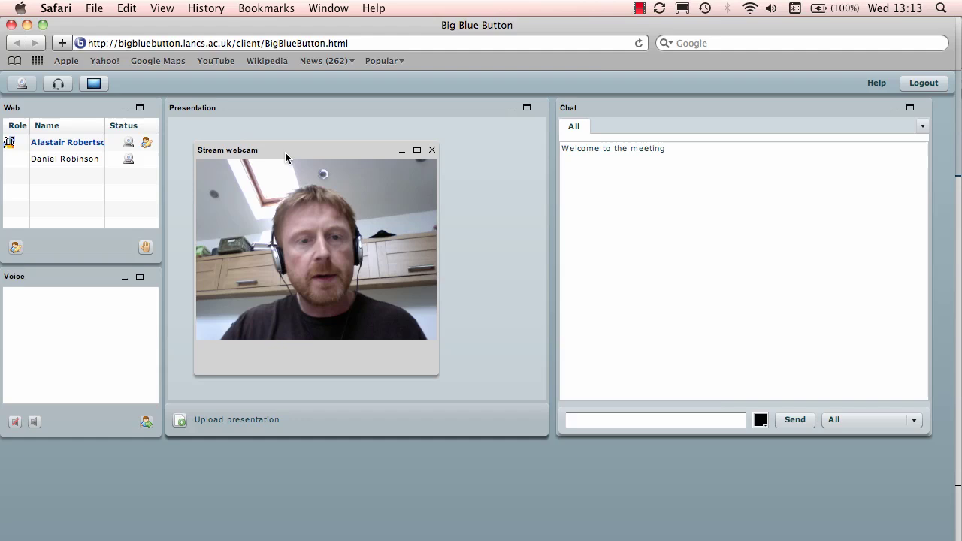
{"action": "left_click_drag", "start_coordinate": [285, 152], "coordinate": [184, 304]}
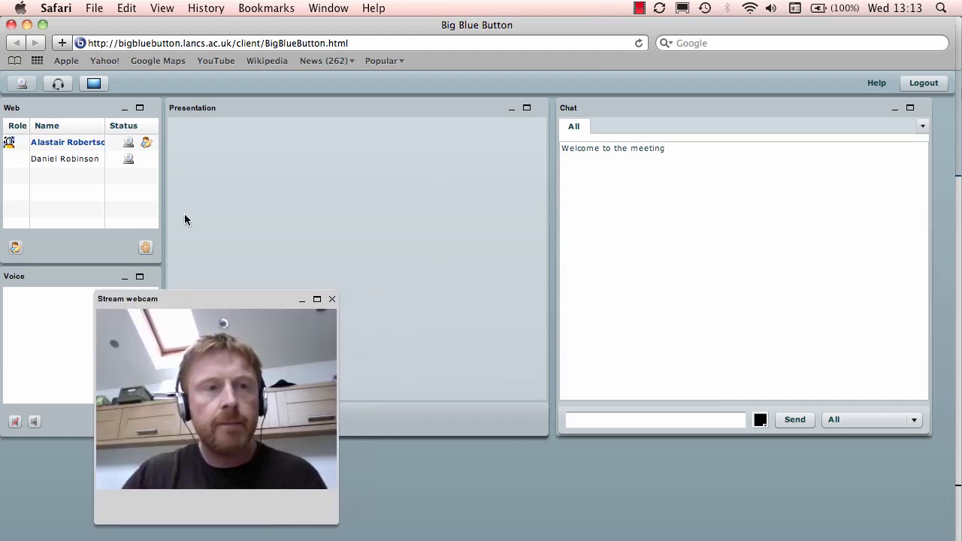
Step: Toggle the headphone button and move your webcam video over the Chat panel
{"action": "left_click", "coordinate": [58, 84]}
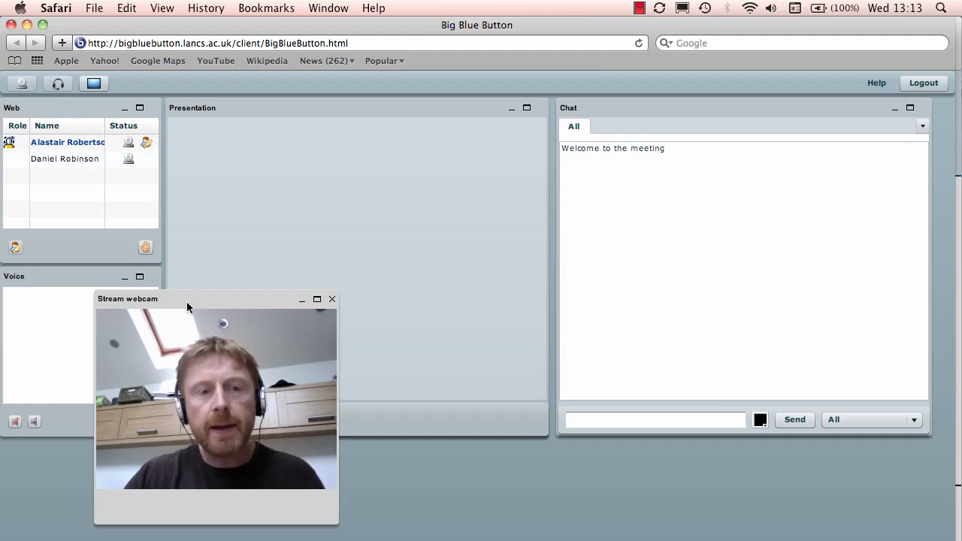
{"action": "left_click_drag", "start_coordinate": [187, 301], "coordinate": [601, 206]}
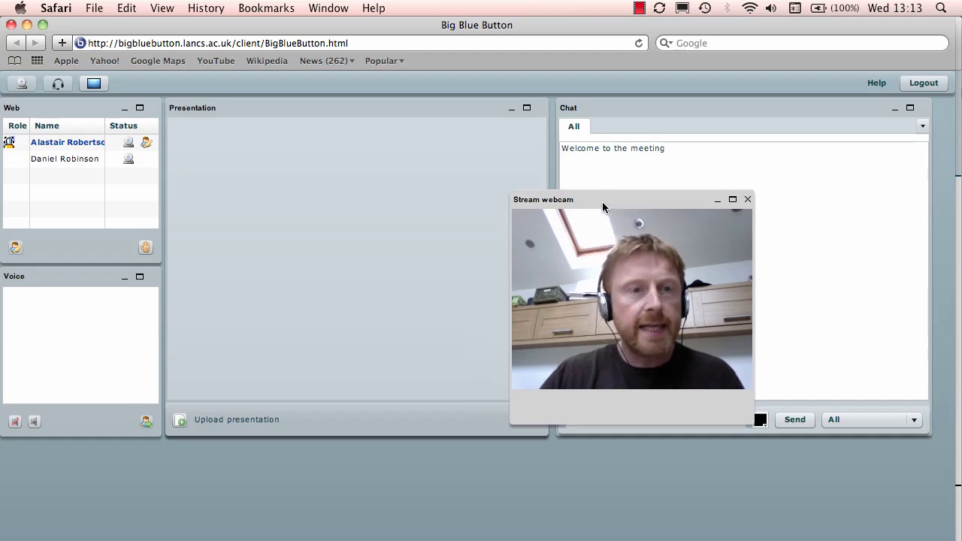
Step: Open the second participant's webcam and place both videos side by side over the chat
{"action": "left_click", "coordinate": [128, 160]}
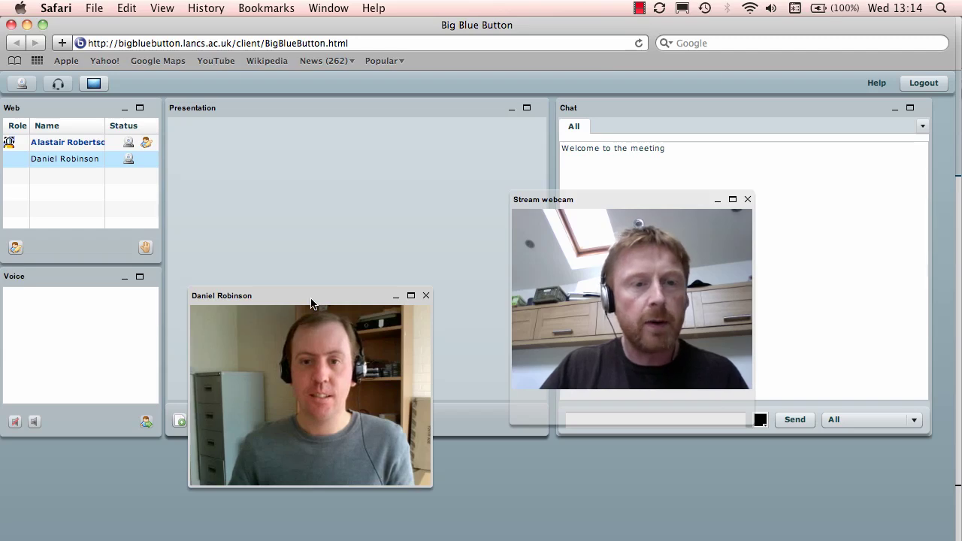
{"action": "left_click_drag", "start_coordinate": [312, 303], "coordinate": [882, 206]}
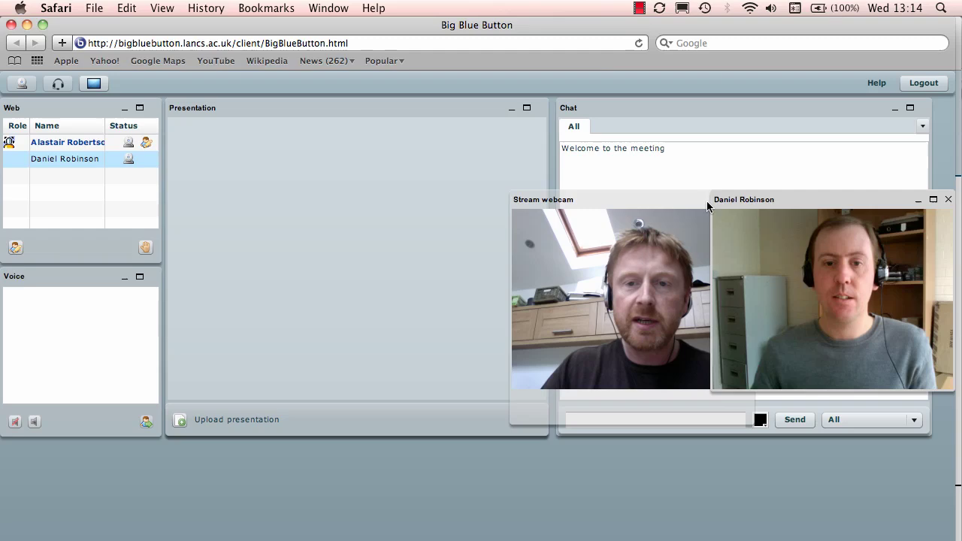
{"action": "left_click_drag", "start_coordinate": [676, 199], "coordinate": [672, 175]}
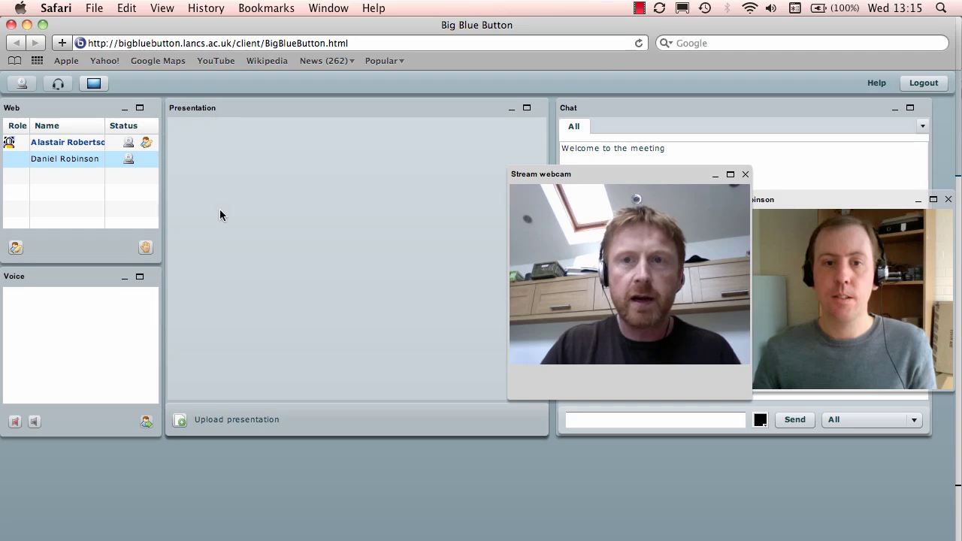
Step: Choose ISBE21007.ppt from the Desktop in the Upload Presentation window
{"action": "left_click", "coordinate": [179, 421]}
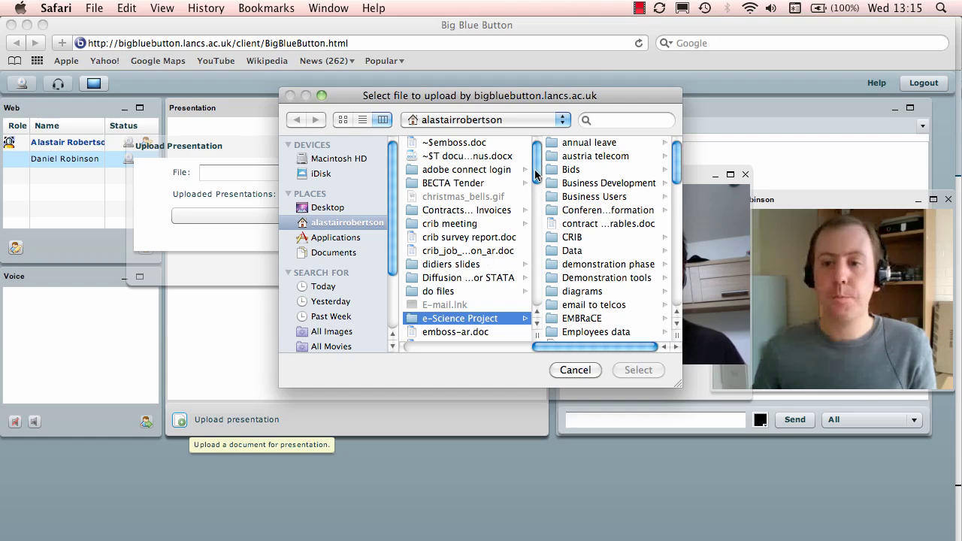
{"action": "left_click_drag", "start_coordinate": [534, 170], "coordinate": [534, 178]}
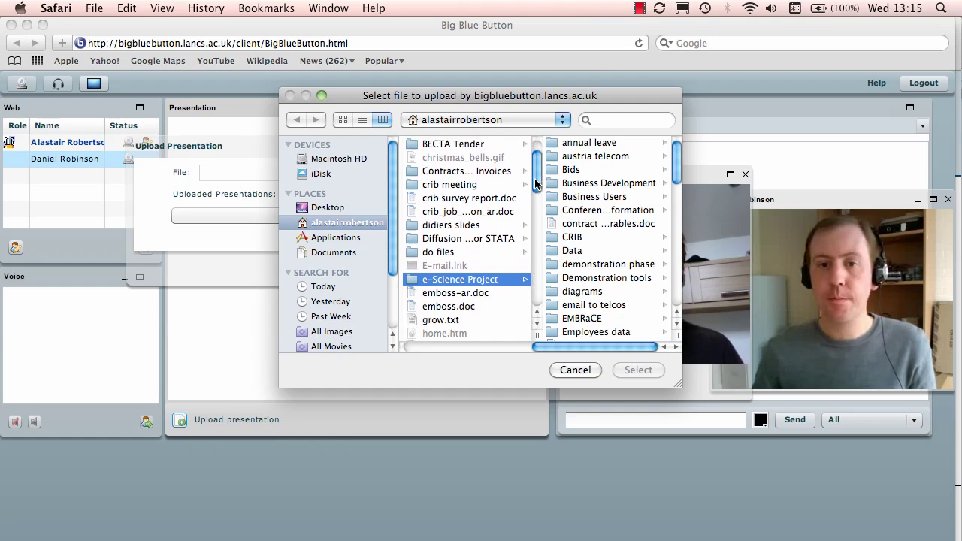
{"action": "left_click", "coordinate": [335, 212]}
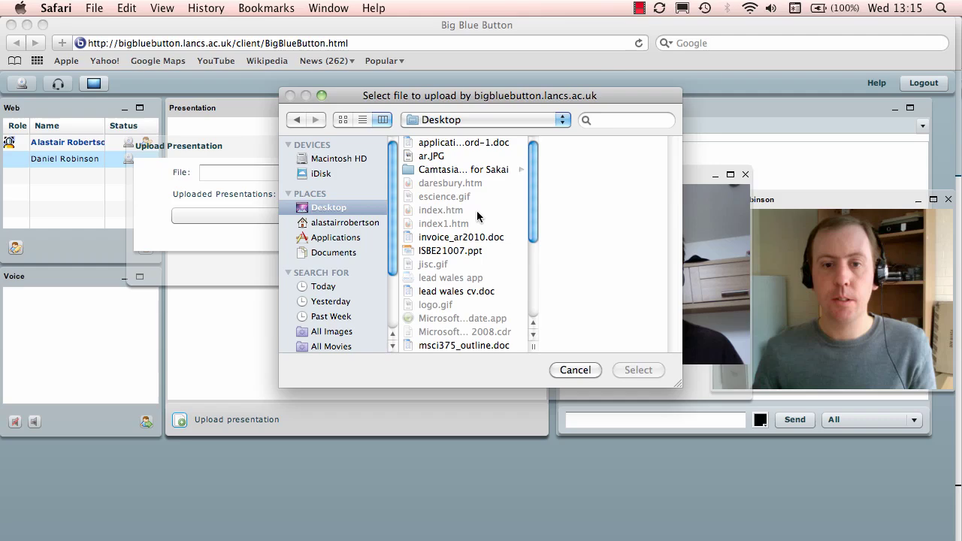
{"action": "double_click", "coordinate": [455, 251]}
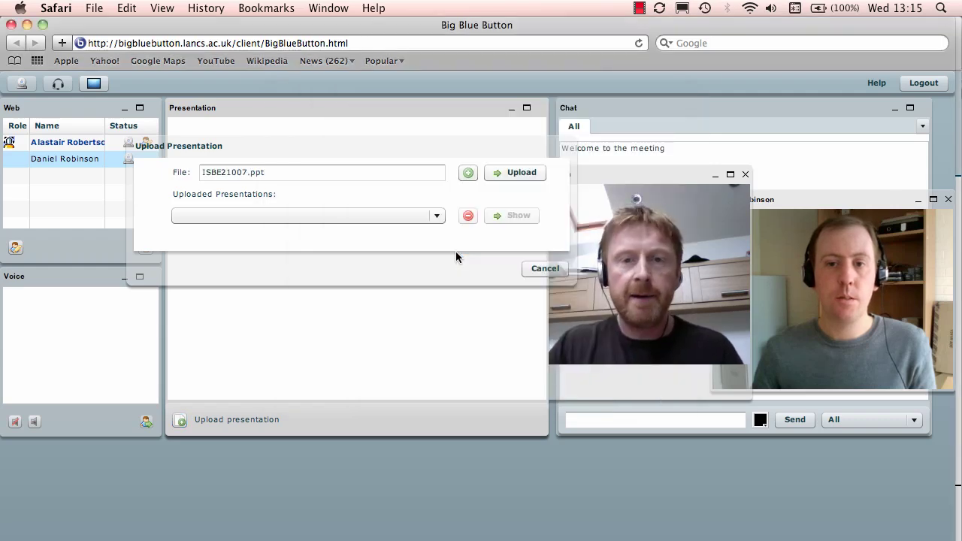
Step: Upload ISBE21007.ppt and let it convert into a 14-slide deck
{"action": "left_click", "coordinate": [516, 170]}
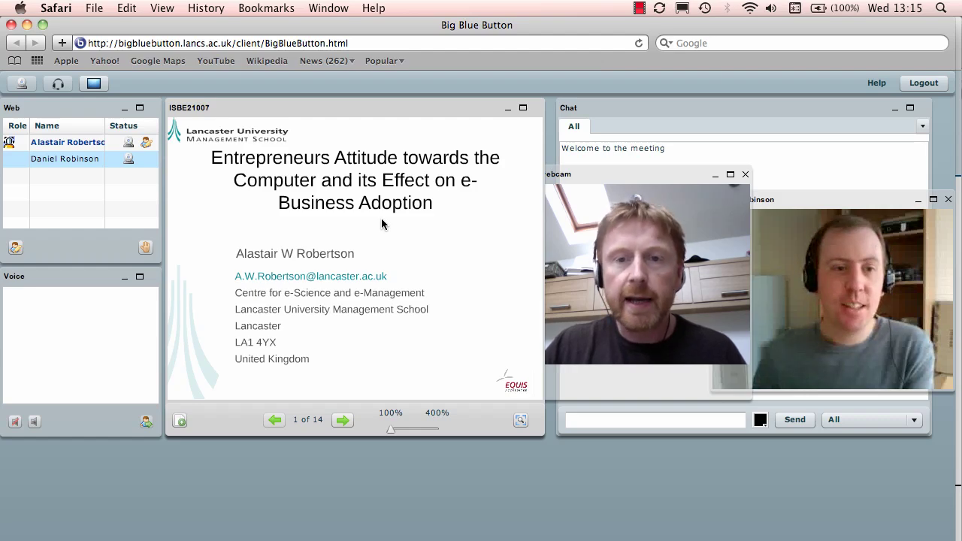
Step: Step forward through slide 2 and the Overview slide to slide 4, 'Need for knowledge'
{"action": "left_click", "coordinate": [343, 420]}
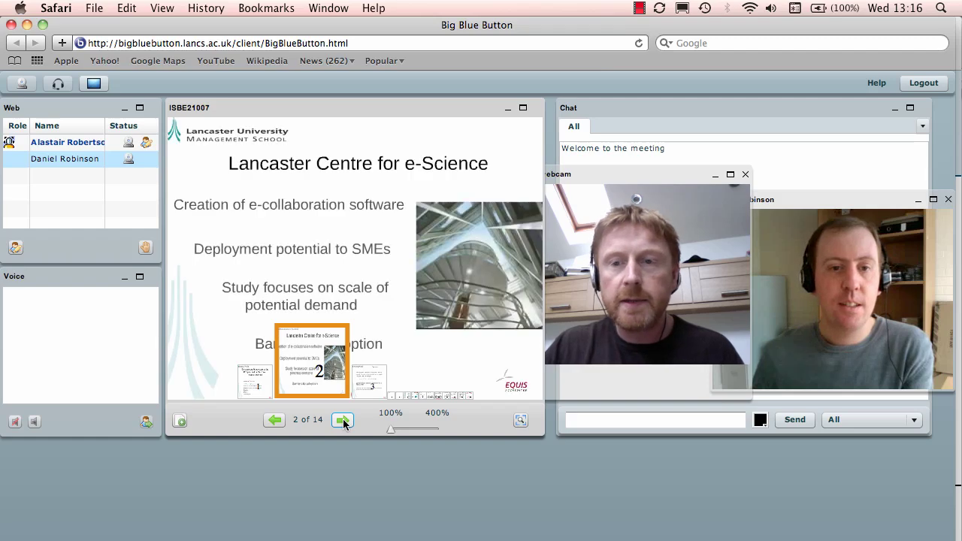
{"action": "left_click", "coordinate": [343, 421]}
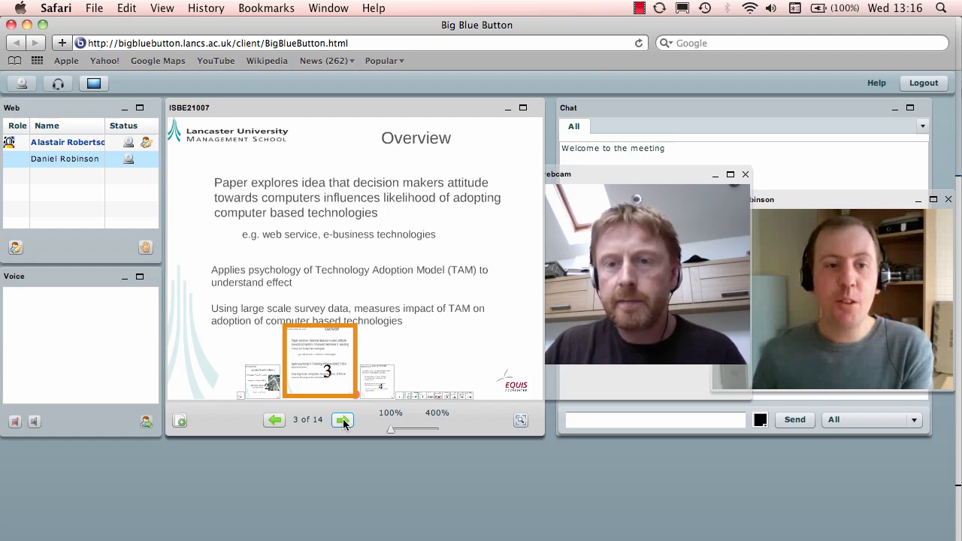
{"action": "left_click", "coordinate": [342, 421]}
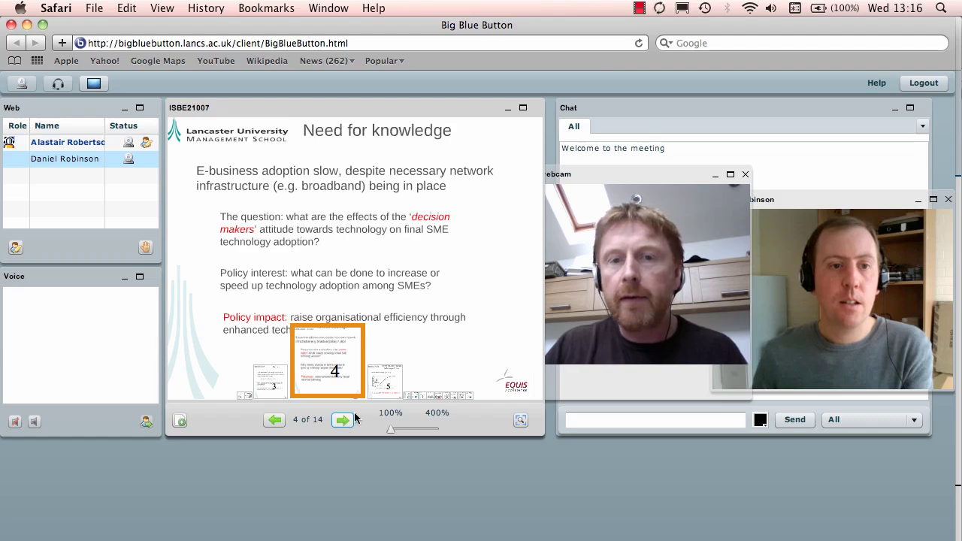
Step: Move your webcam to the lower left and send a 'Hi' greeting naming the other participant in public chat
{"action": "left_click_drag", "start_coordinate": [640, 183], "coordinate": [187, 350]}
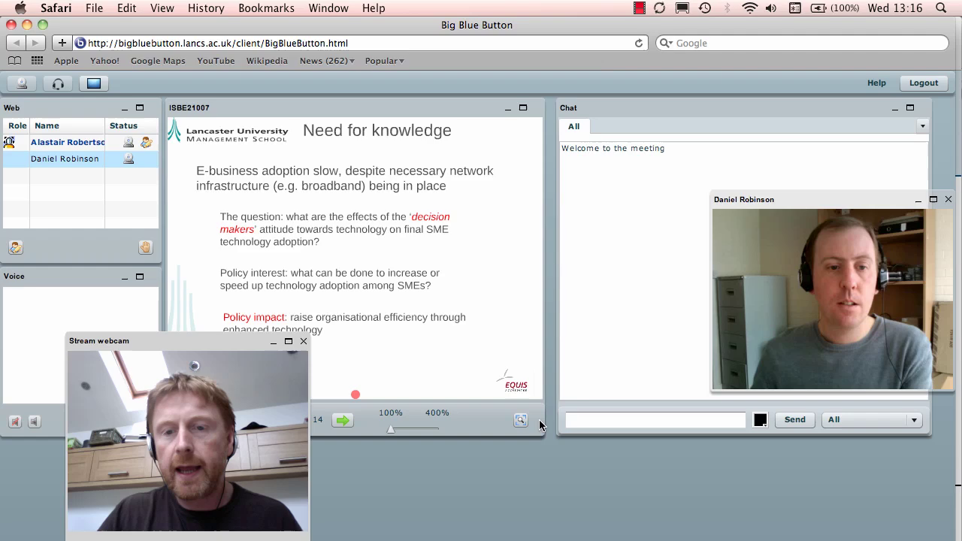
{"action": "left_click", "coordinate": [653, 419]}
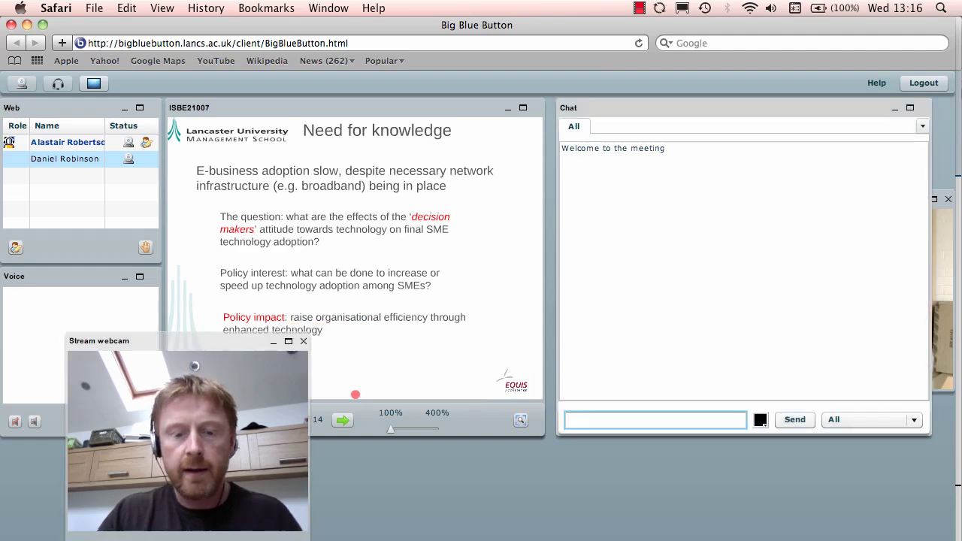
{"action": "type", "text": "Hi Dab"}
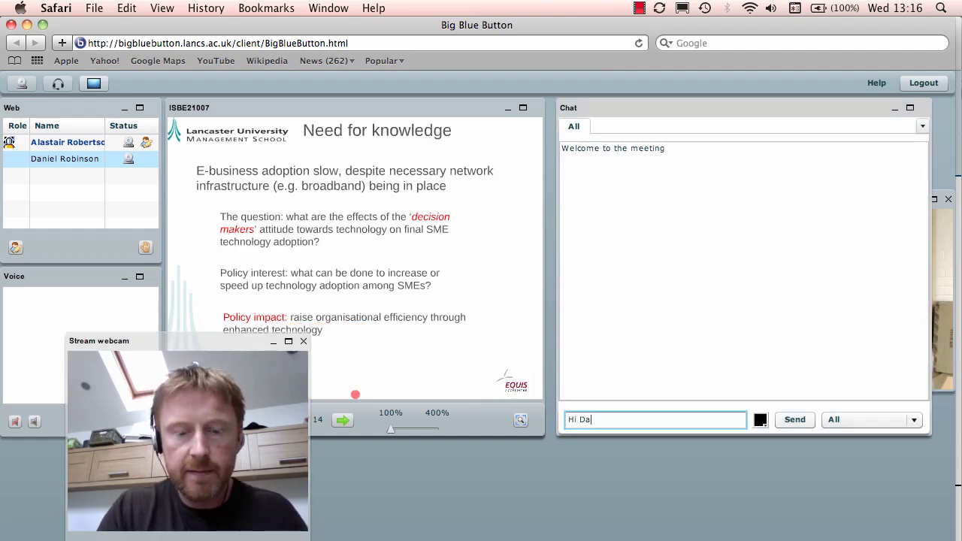
{"action": "key", "text": "BackSpace"}
{"action": "key", "text": "BackSpace"}
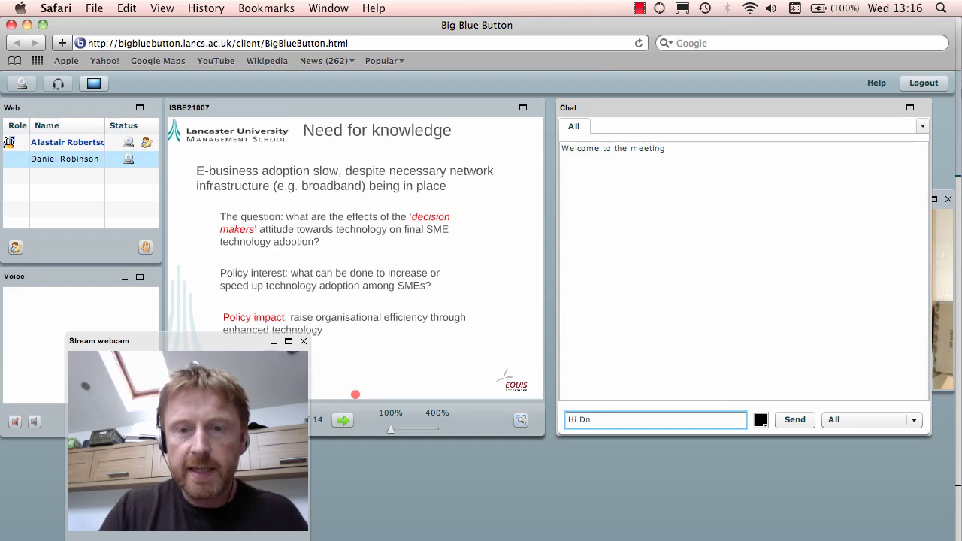
{"action": "type", "text": "an"}
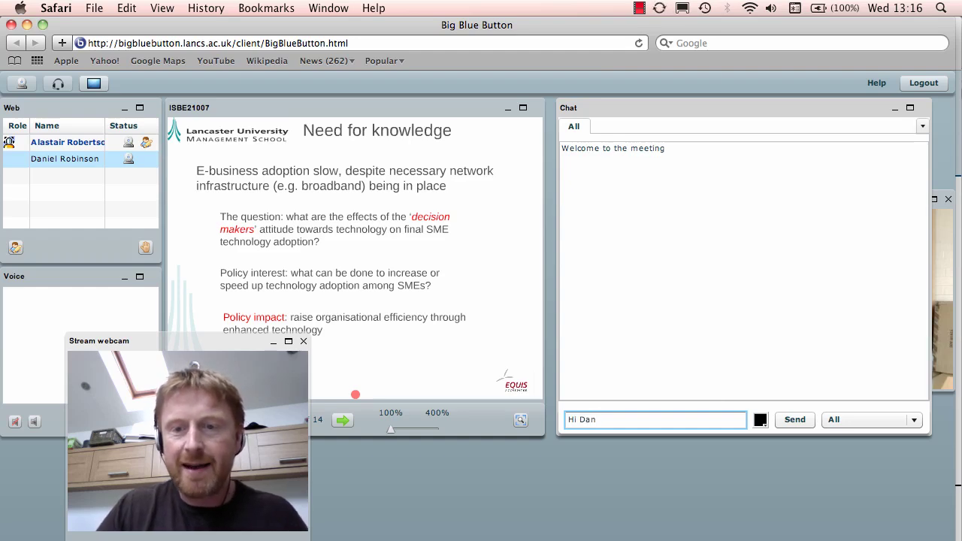
{"action": "left_click", "coordinate": [791, 420]}
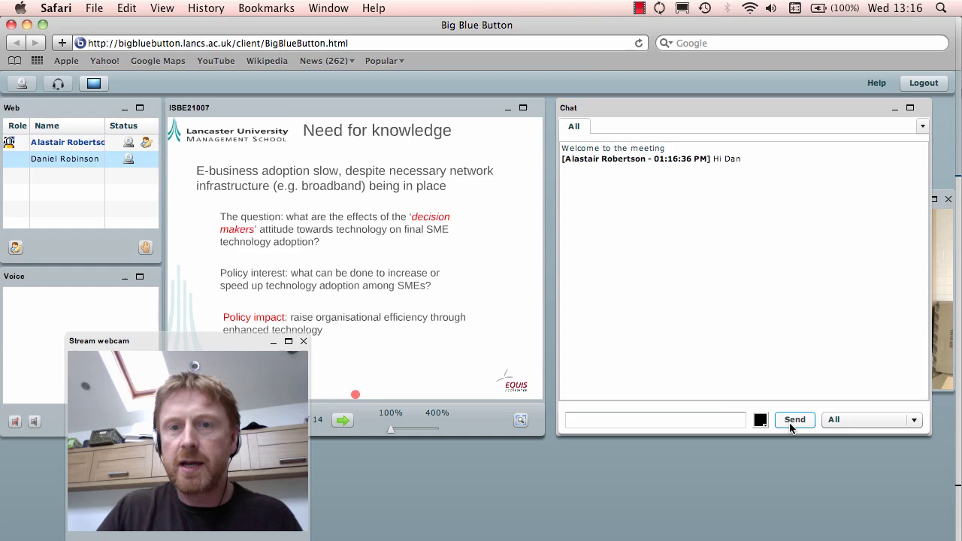